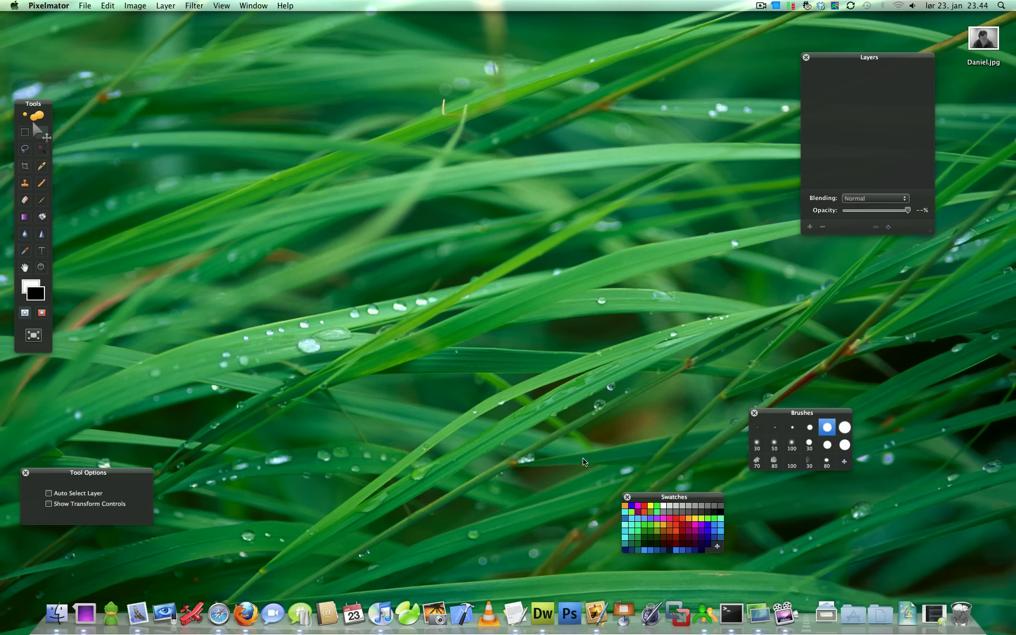
- Open the portrait photo from the desktop in Pixelmator and reposition its image window on the screen
left_click_drag(977, 43, 601, 628)
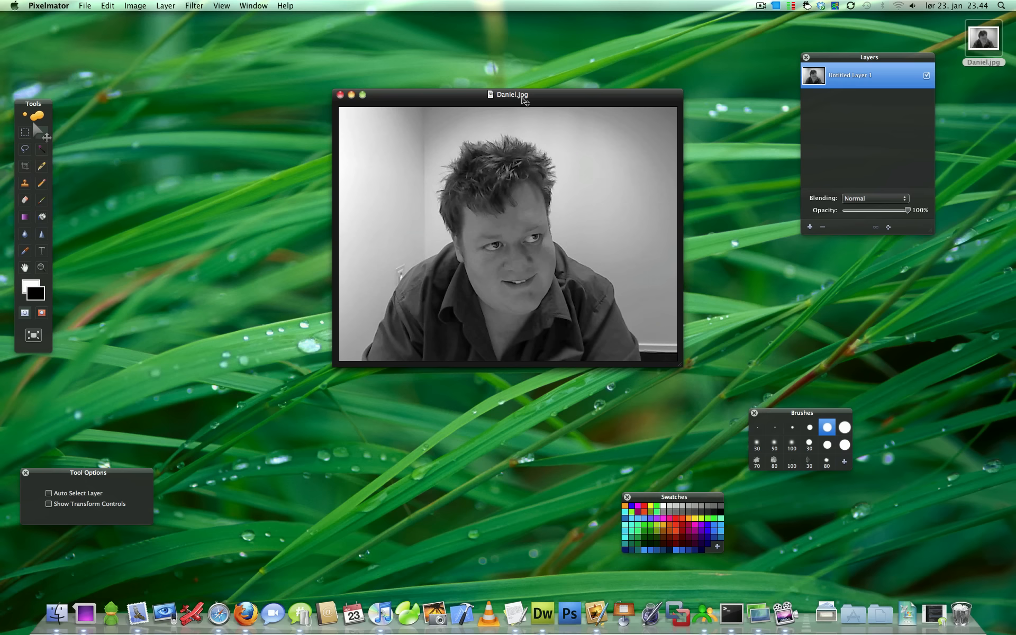
left_click_drag(530, 88, 494, 139)
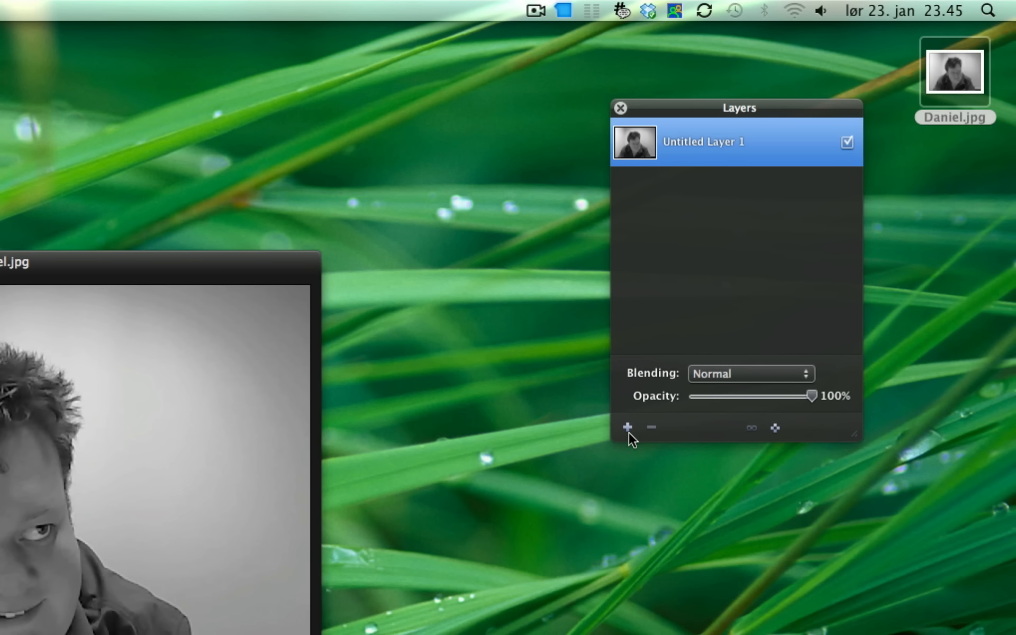
- Add a new layer above the photo and start the Clouds generator filter on it
left_click(628, 428)
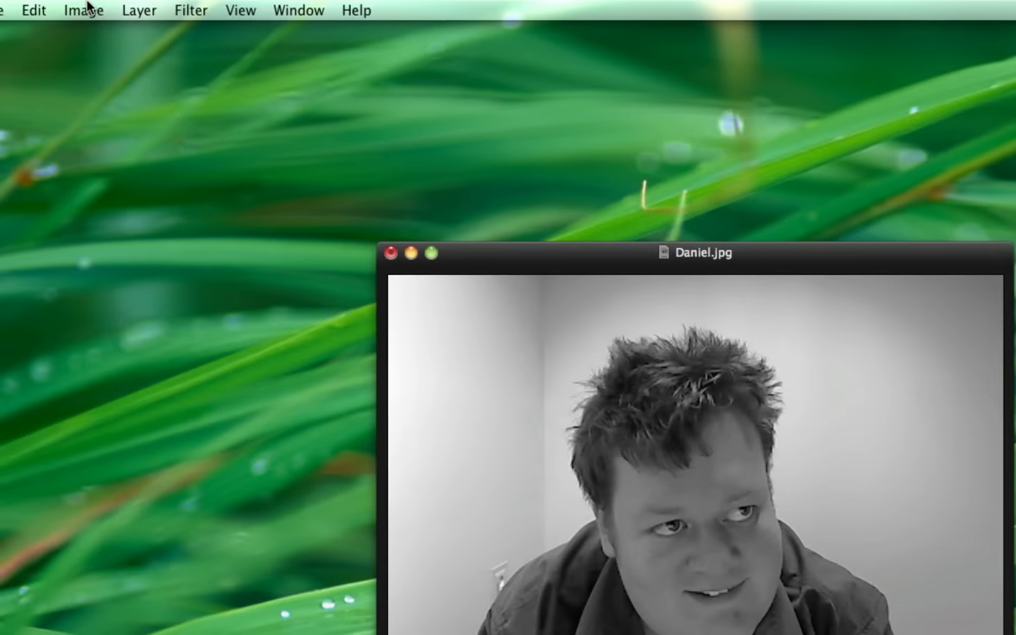
left_click(88, 6)
mouse_move(128, 5)
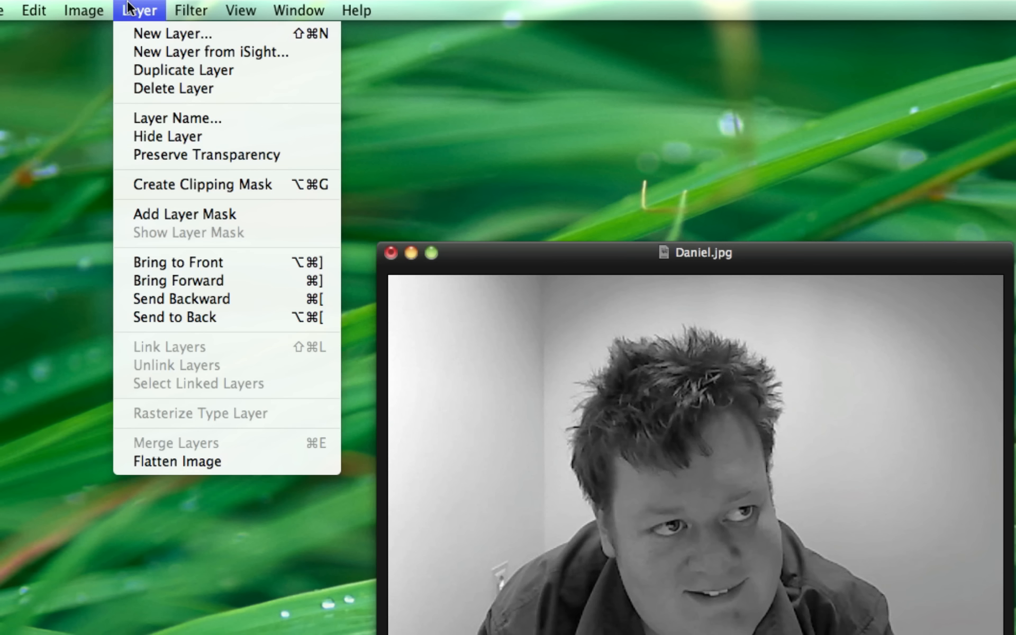
mouse_move(191, 7)
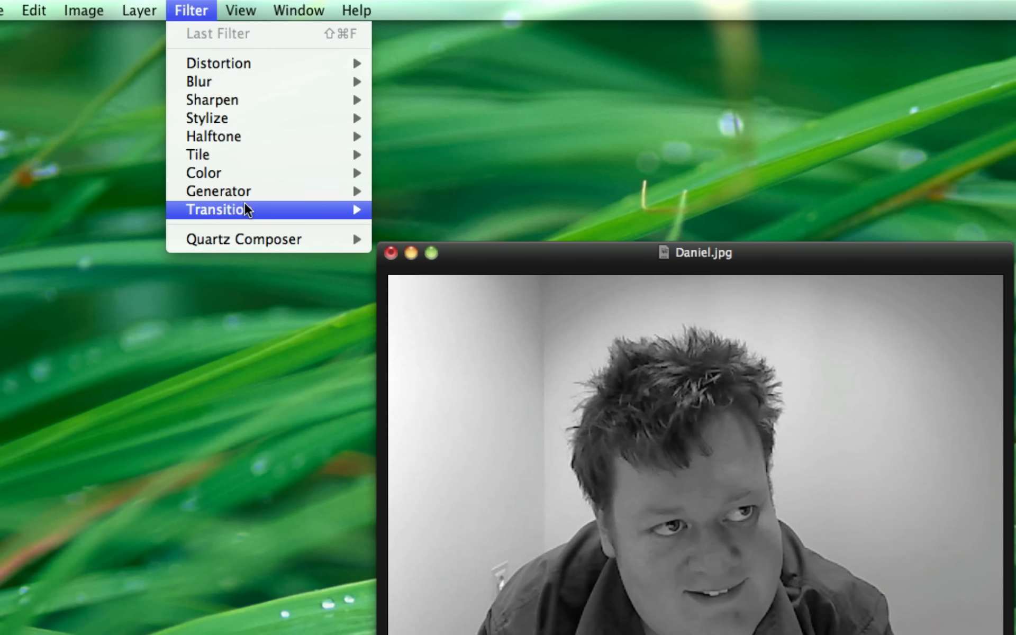
mouse_move(245, 195)
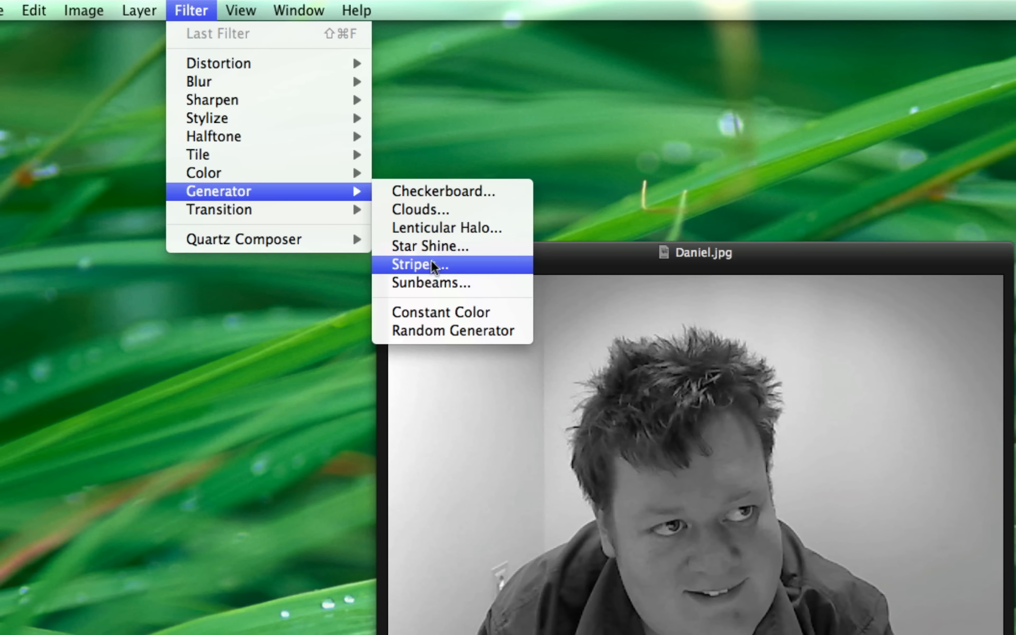
left_click(436, 210)
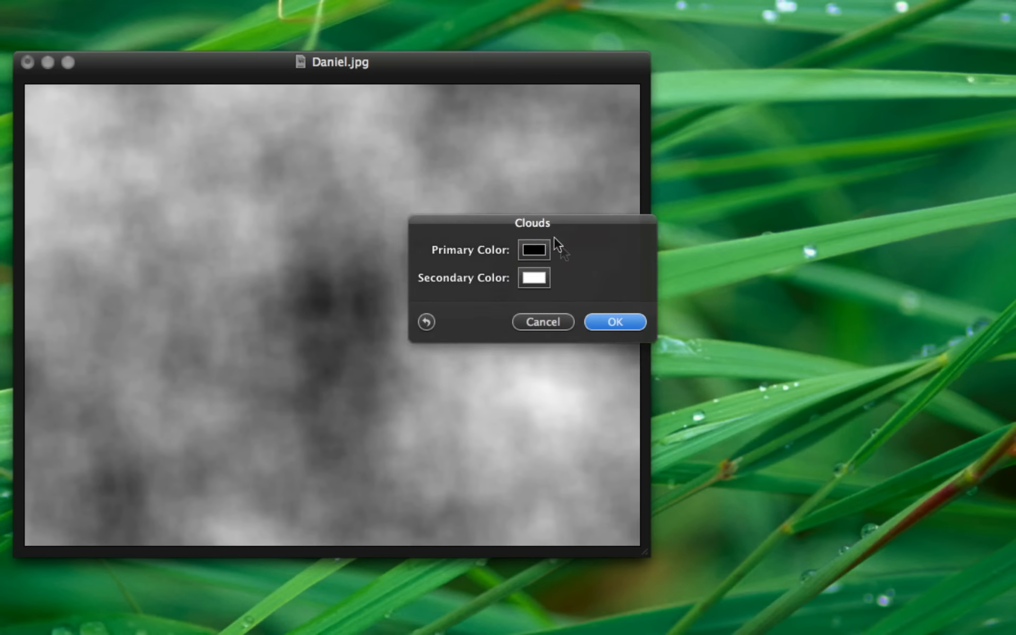
- Set the Clouds filter's primary color to violet-blue at 100% opacity and apply the filter
left_click_drag(547, 225, 604, 328)
left_click(593, 352)
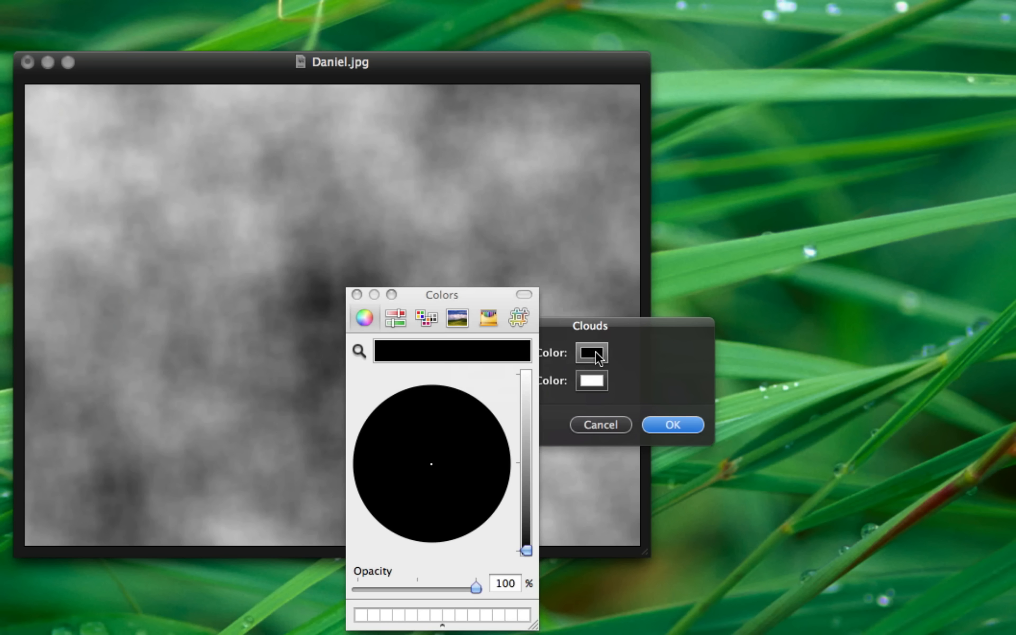
left_click(363, 446)
left_click_drag(526, 550, 525, 379)
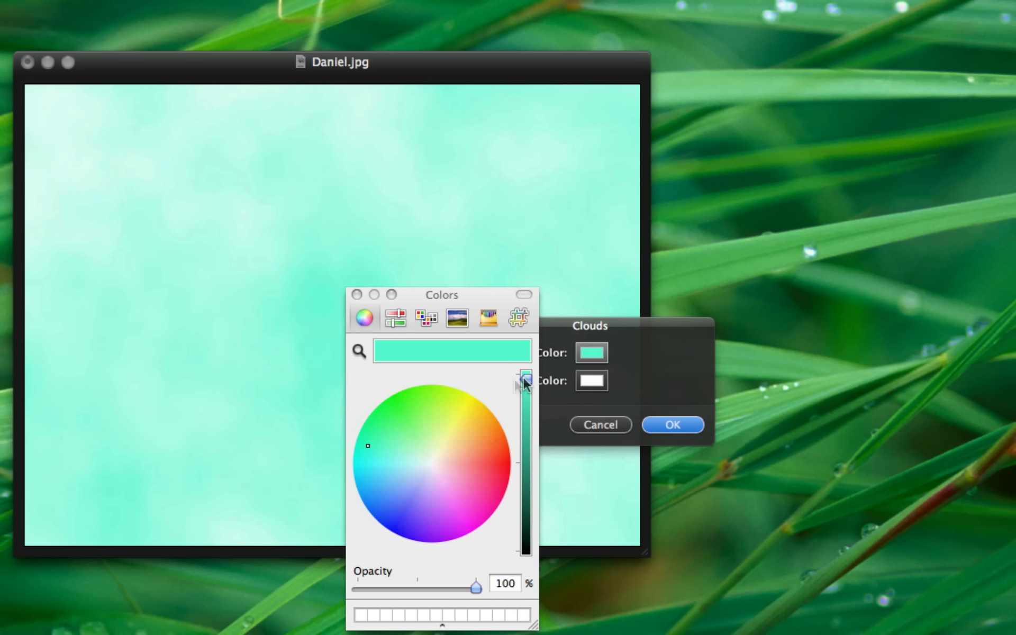
left_click(425, 448)
left_click_drag(426, 454, 402, 509)
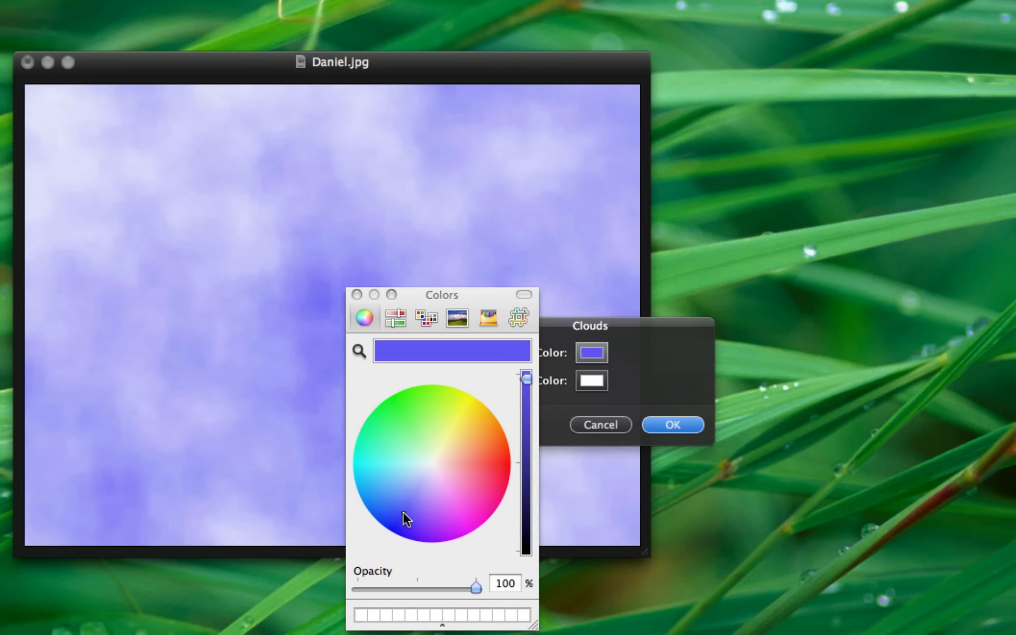
left_click(357, 294)
left_click(658, 421)
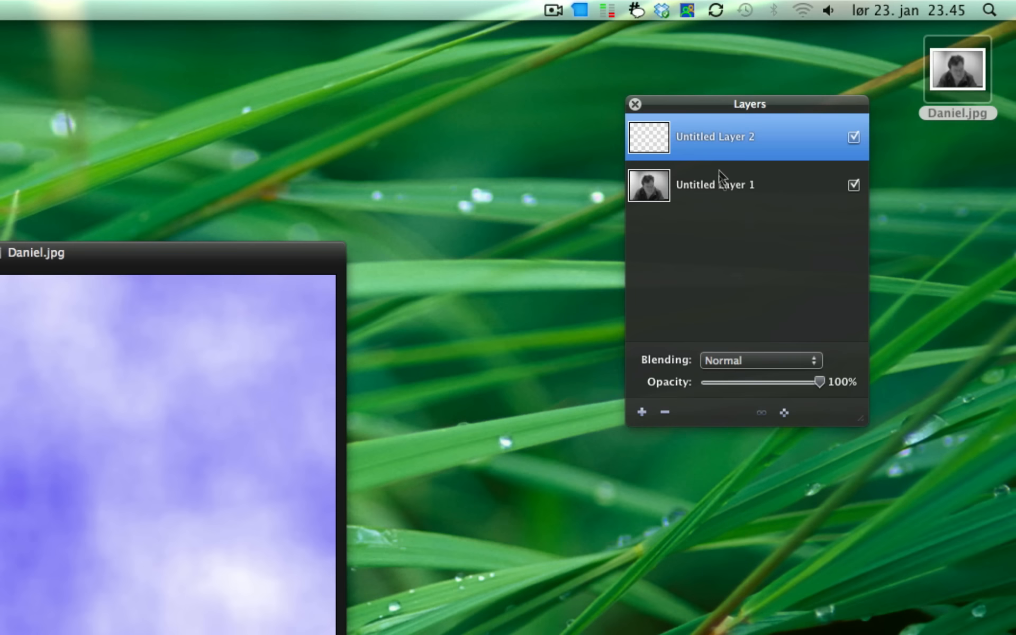
- Move the clouds layer beneath the portrait layer and view the list of layers lying under a spot on the photo
left_click_drag(668, 148, 652, 224)
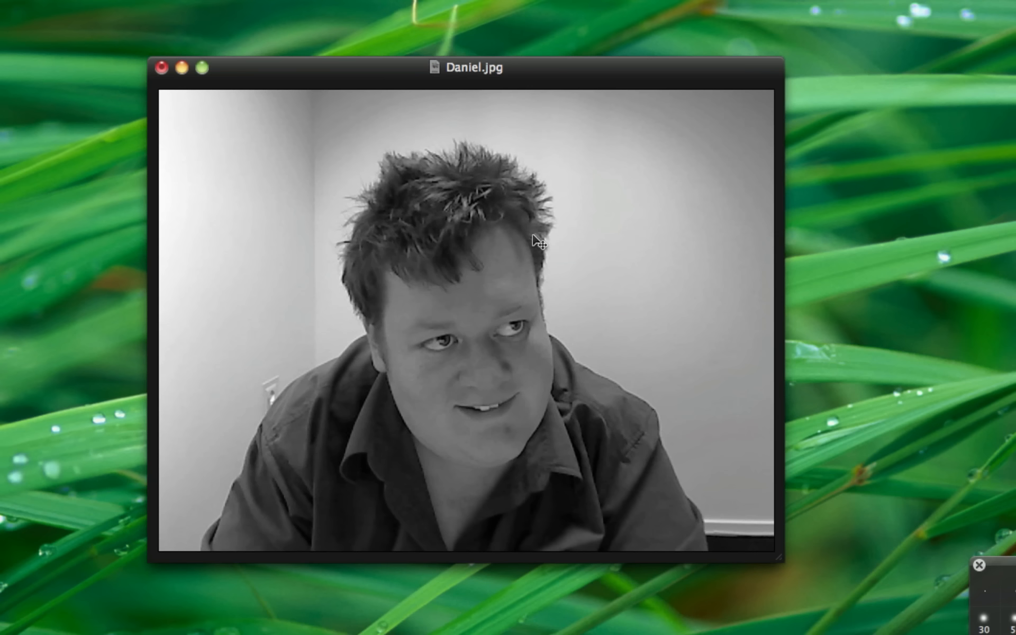
right_click(533, 235)
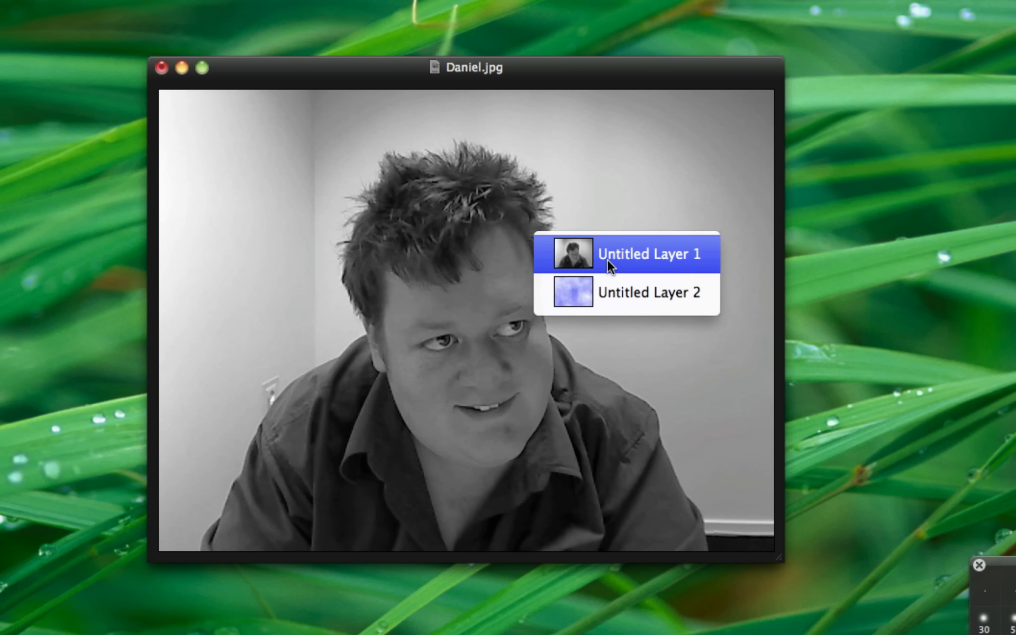
left_click(361, 240)
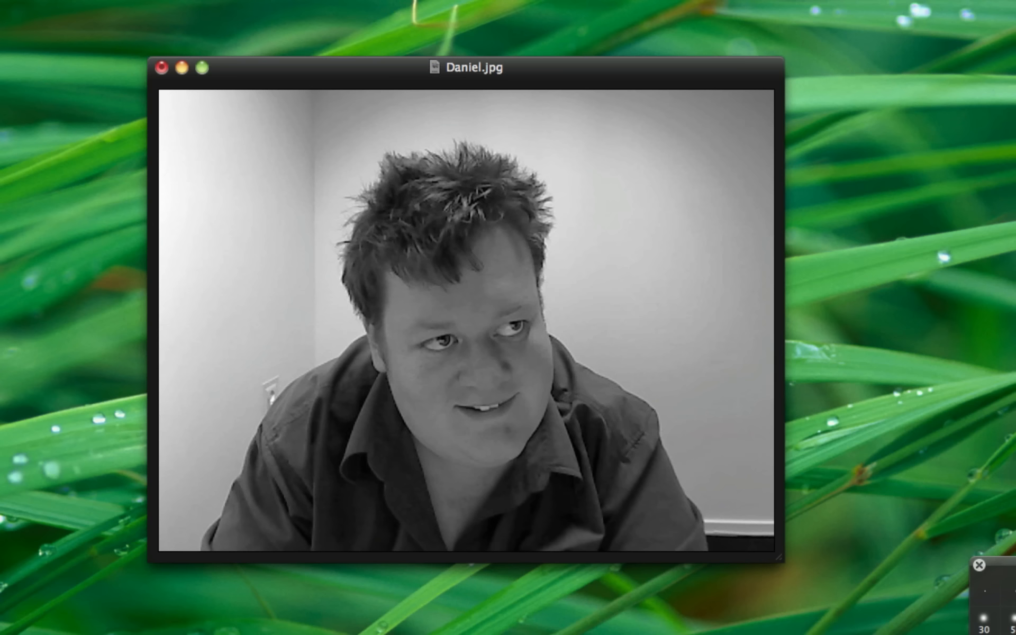
- Place the Help-and-support cube icon on the photo as a new layer and position it in the photo's upper-right corner
left_click_drag(998, 603, 655, 232)
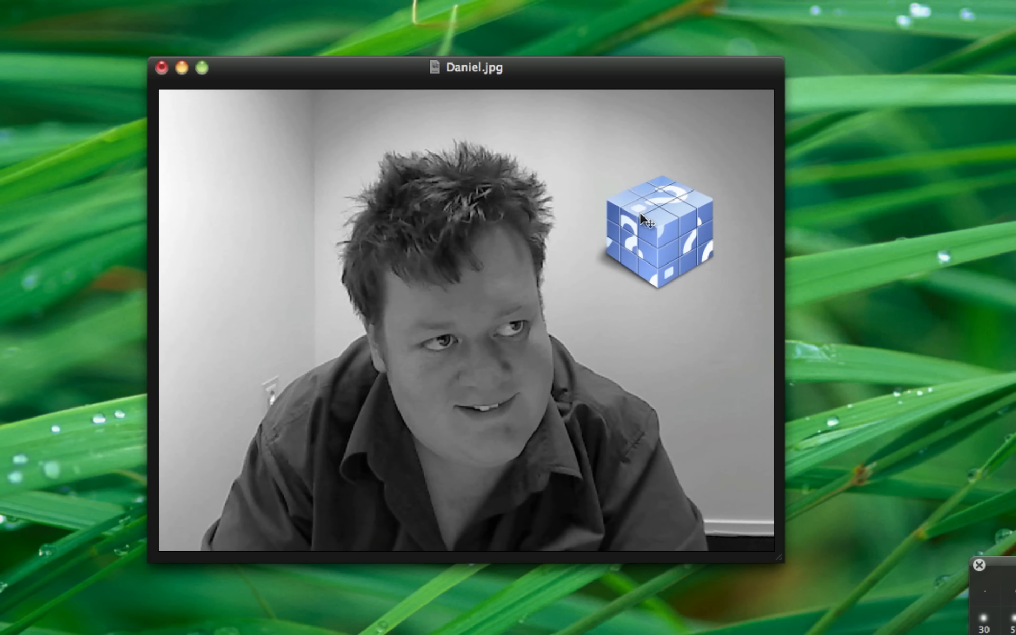
right_click(640, 212)
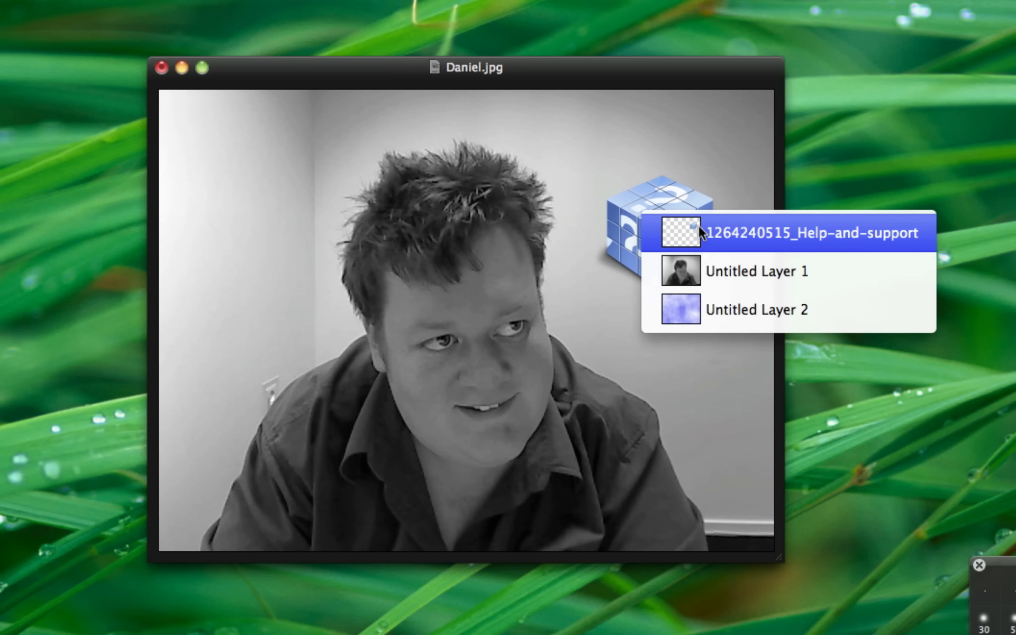
left_click(489, 237)
left_click_drag(664, 225, 690, 164)
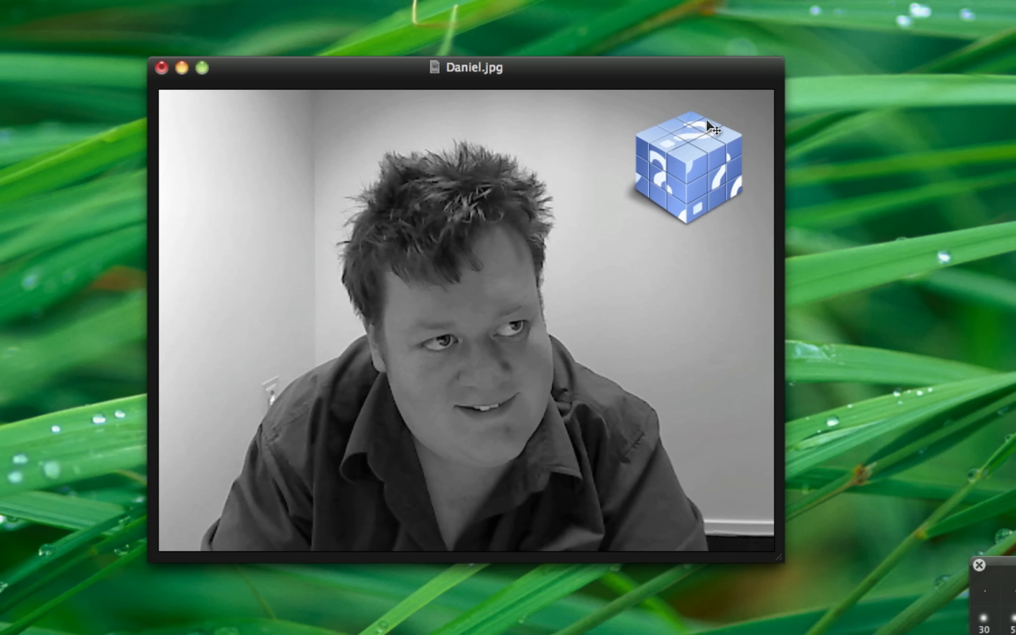
- Transform the cube icon, moving it to the photo's lower-left corner, and hide its layer
key("super+t")
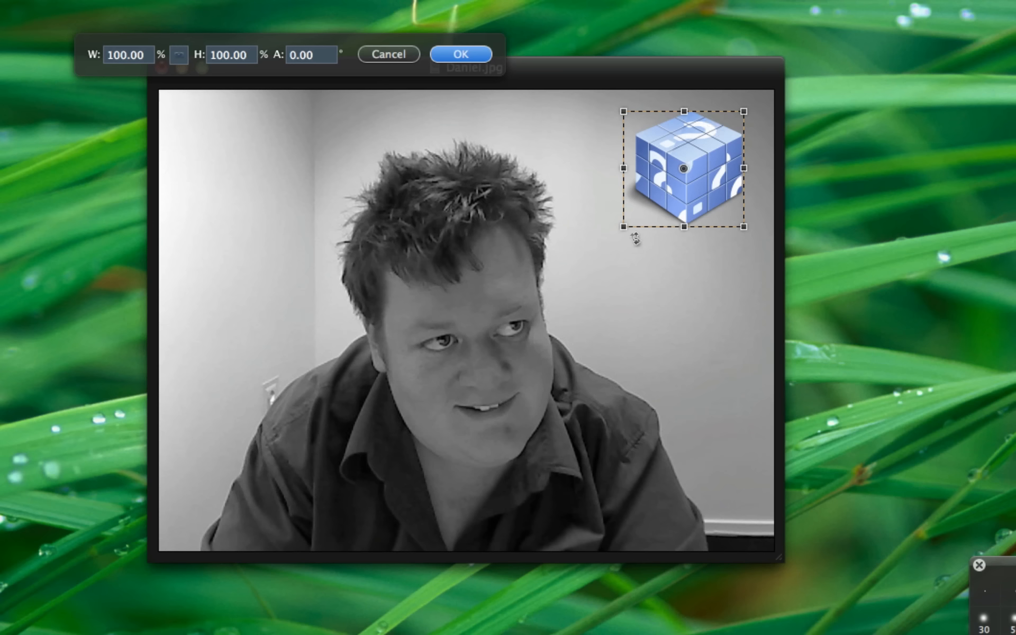
left_click_drag(624, 235, 204, 516)
key("Return")
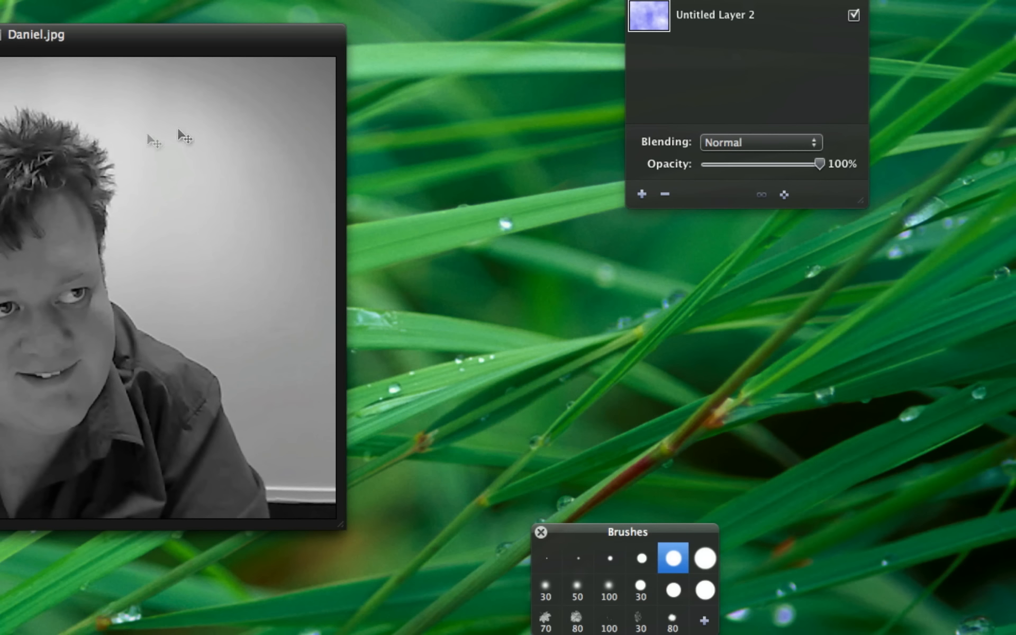
right_click(80, 213)
left_click(138, 234)
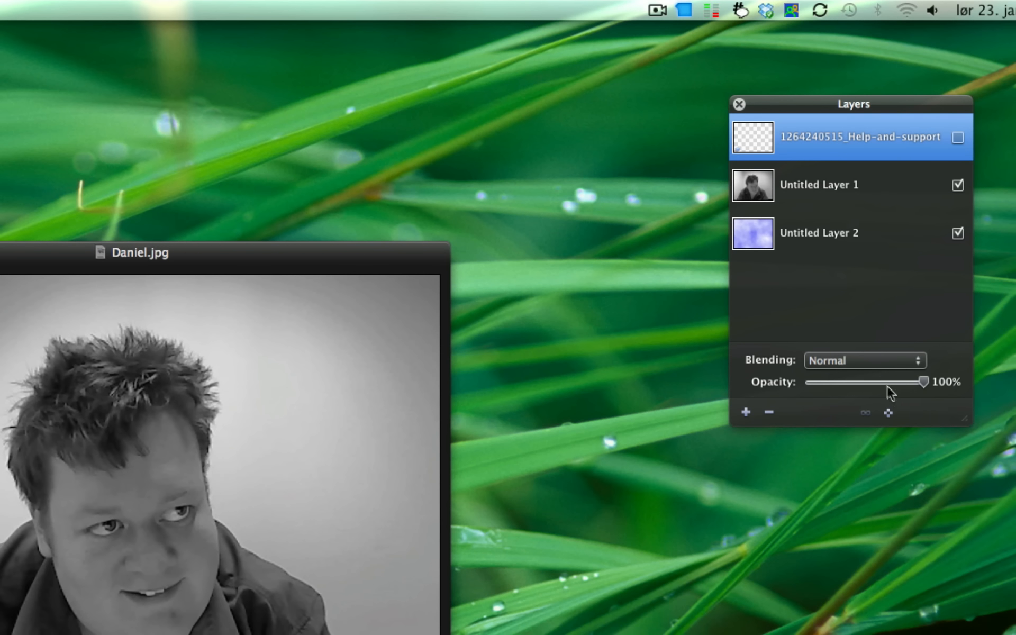
- Add a new layer, start the Sunbeams generator filter on it and move the beams' center onto the lower-left part of the shirt
left_click(751, 410)
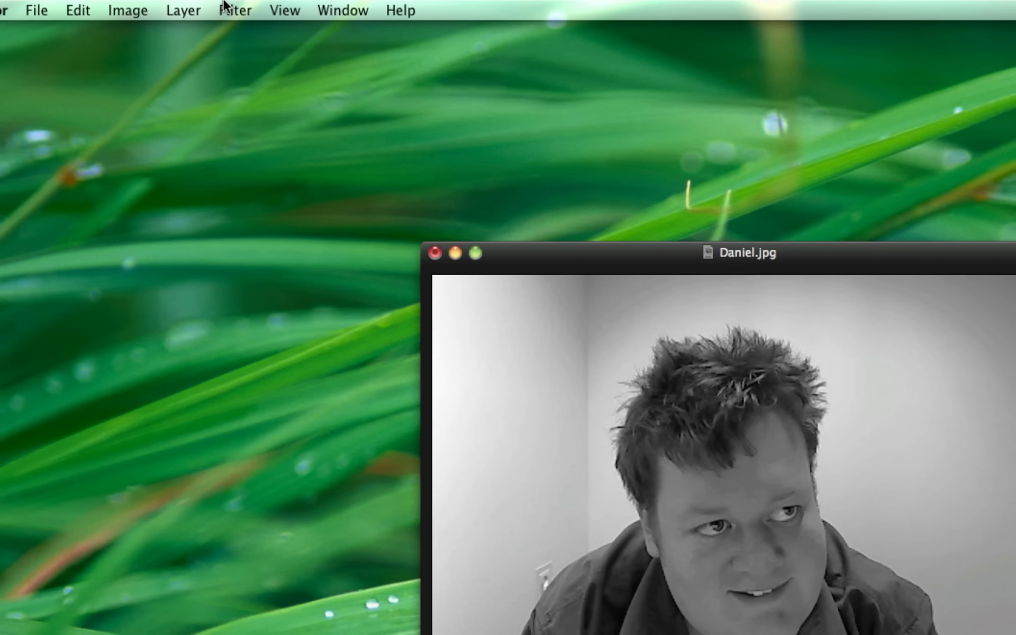
left_click(207, 10)
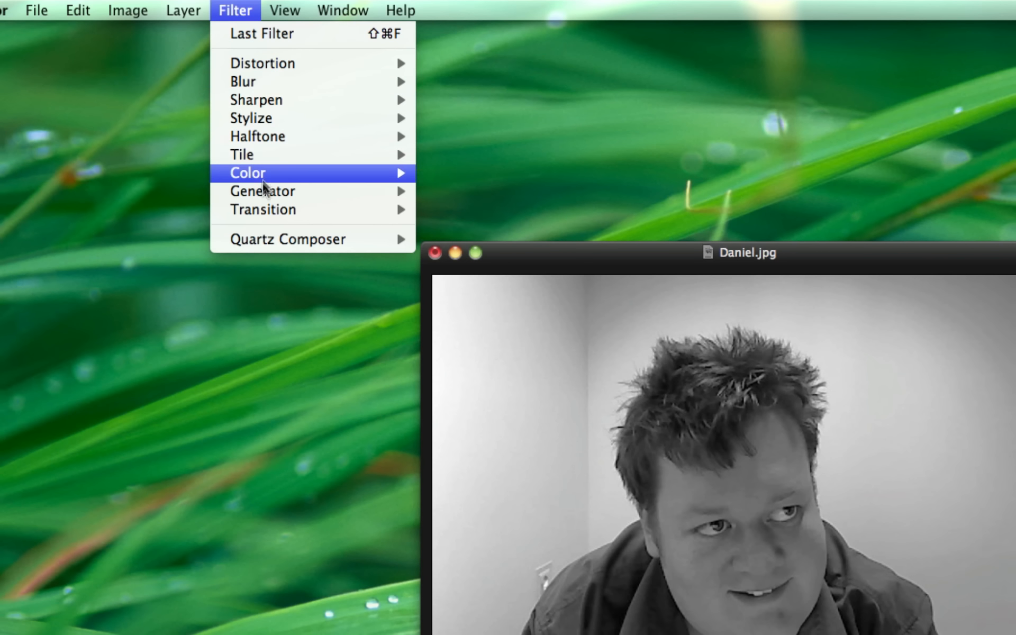
mouse_move(328, 193)
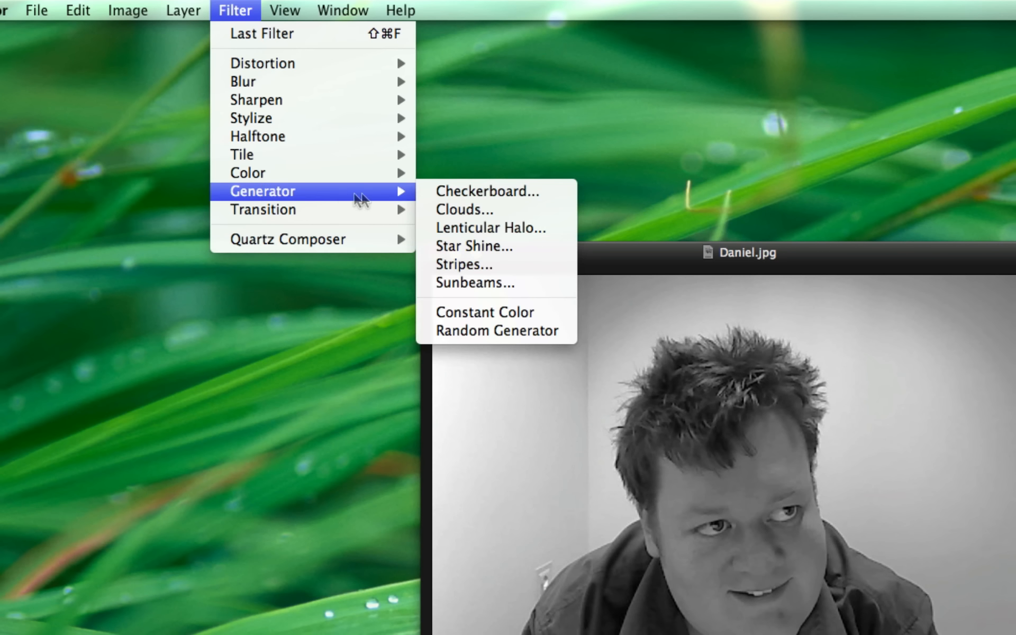
left_click(483, 280)
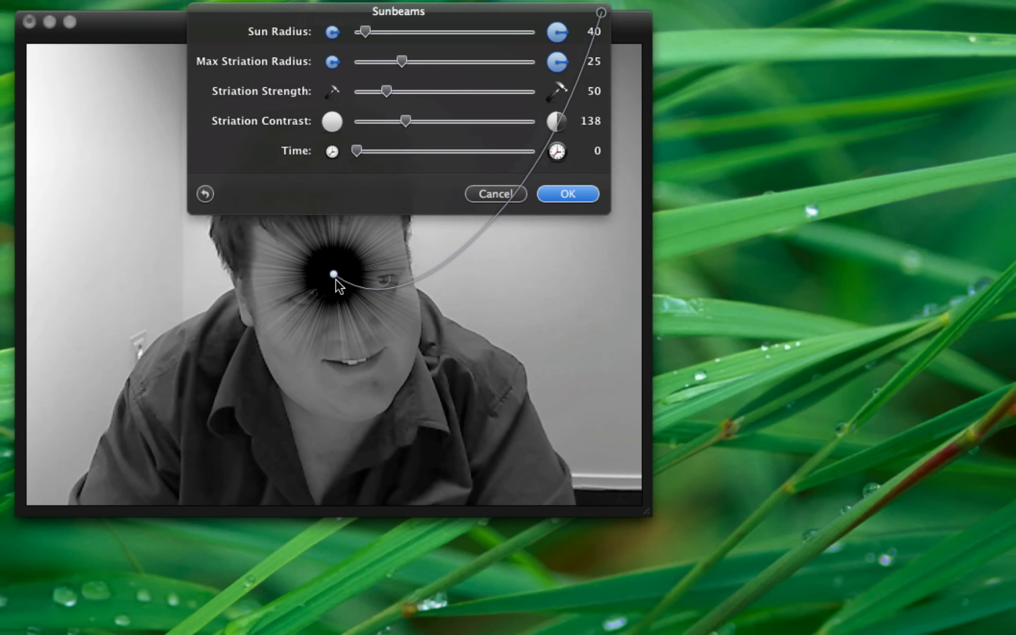
left_click_drag(333, 275, 211, 457)
left_click_drag(561, 38, 1015, 166)
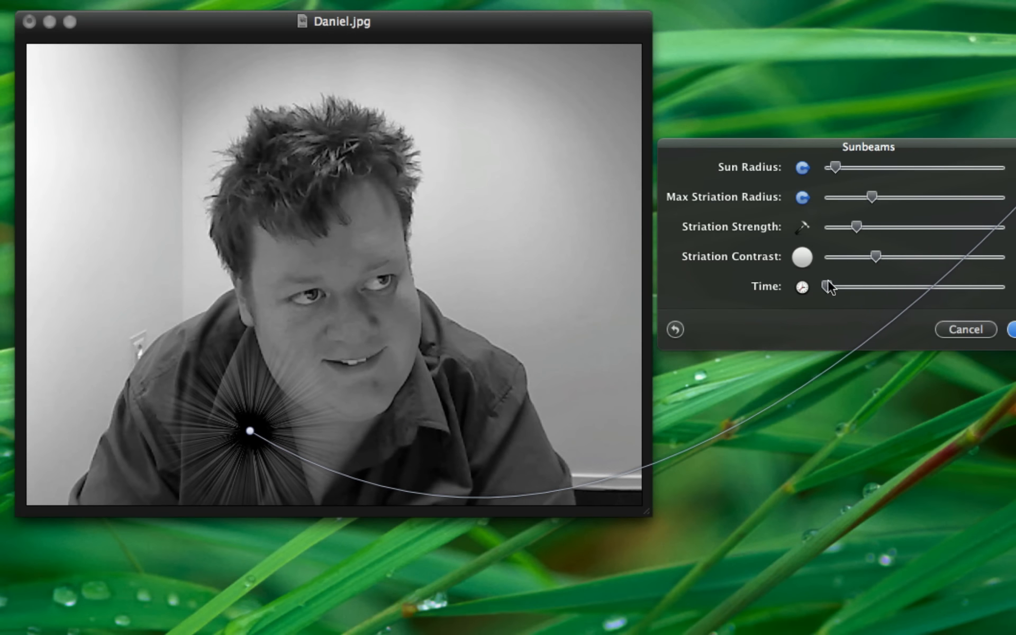
- Set the sunbeams' sun radius to 286, max striation radius to 11, striation strength to 300, striation contrast to 195 and time to 30
left_click_drag(836, 167, 892, 169)
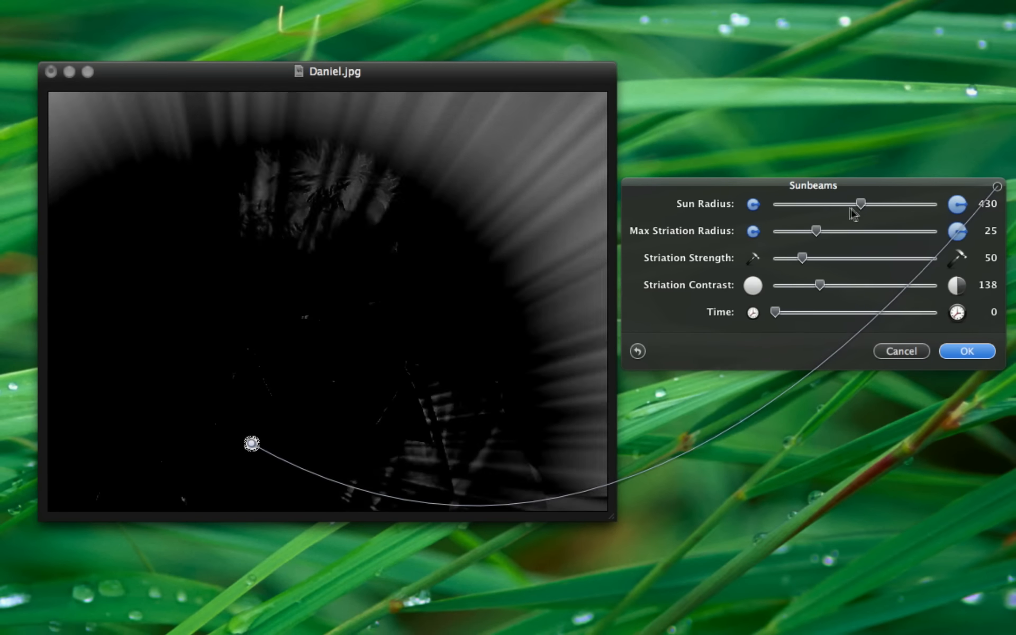
left_click_drag(832, 209, 960, 265)
left_click_drag(816, 289, 837, 288)
left_click_drag(776, 313, 830, 315)
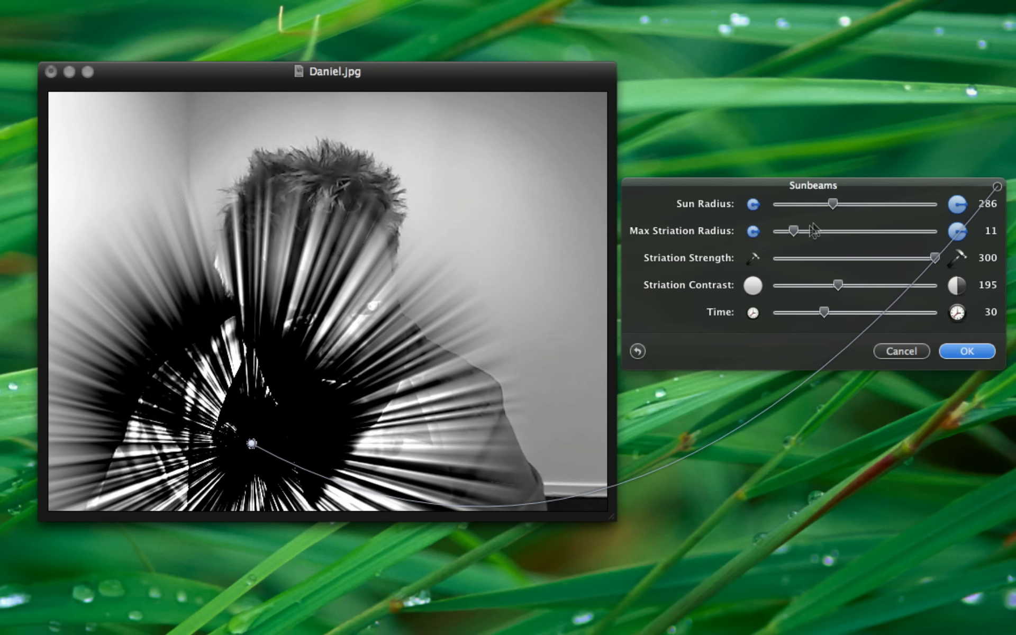
- Move the sunbeams' center just below the photo's bottom edge and set the sun radius to 592
left_click_drag(833, 204, 873, 204)
left_click_drag(251, 443, 321, 549)
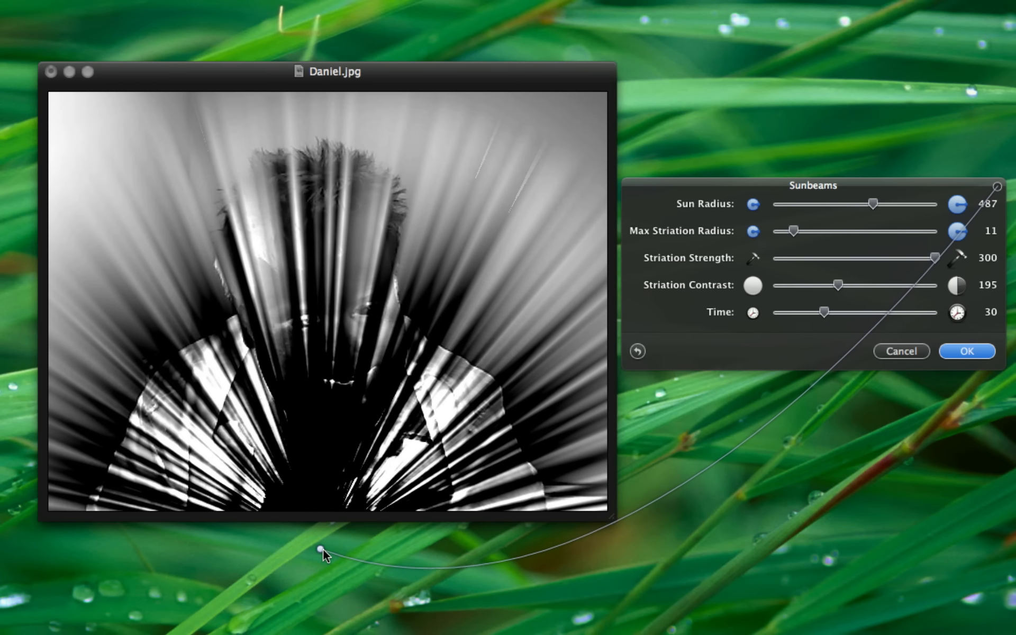
left_click_drag(873, 204, 901, 205)
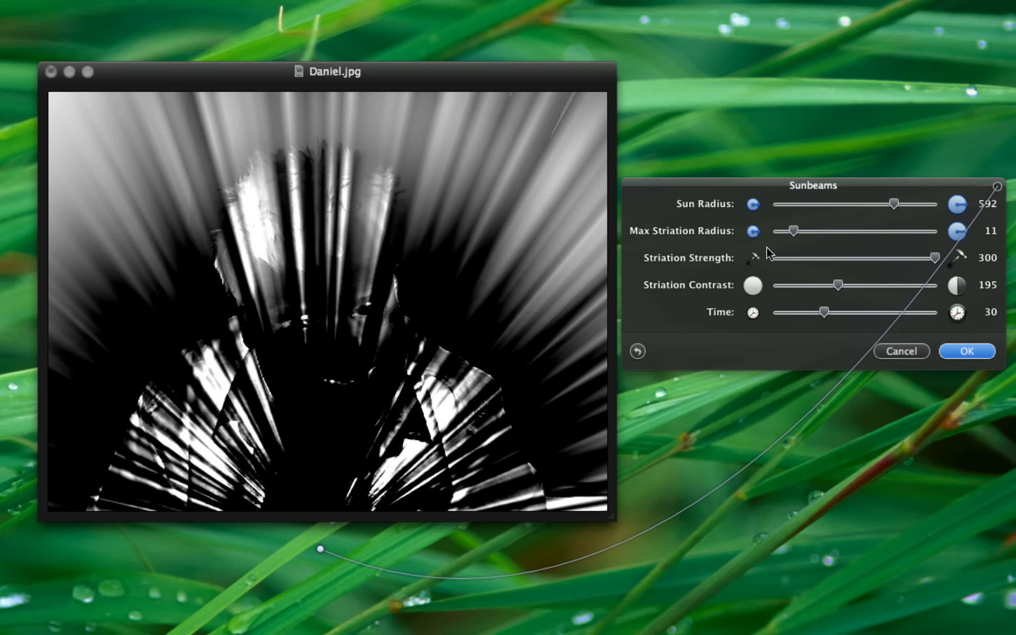
- Increase the sunbeams' max striation radius, striation contrast and time until broad rays fill the picture, and apply the filter
left_click_drag(794, 231, 1012, 270)
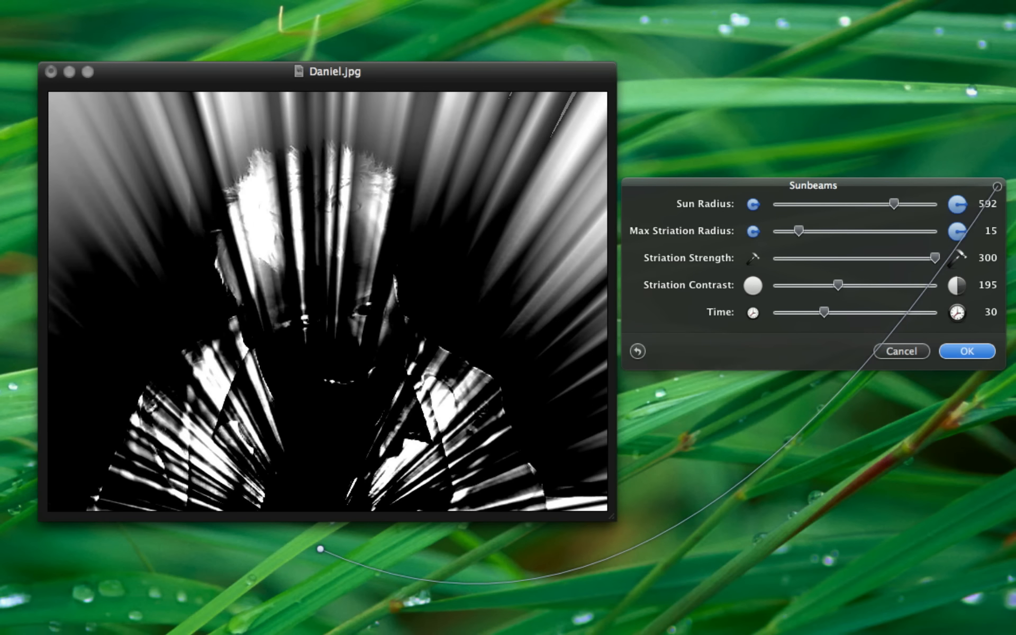
left_click_drag(840, 287, 896, 286)
left_click_drag(824, 312, 876, 316)
left_click(967, 352)
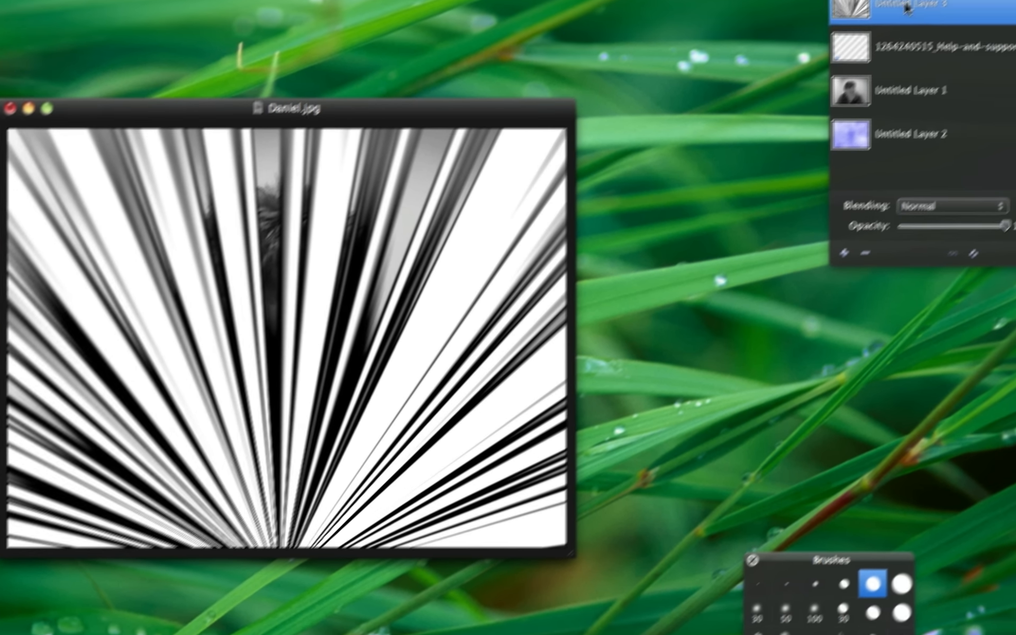
- Move the sunbeams layer below the portrait layer, directly above the clouds layer
left_click_drag(853, 43, 853, 170)
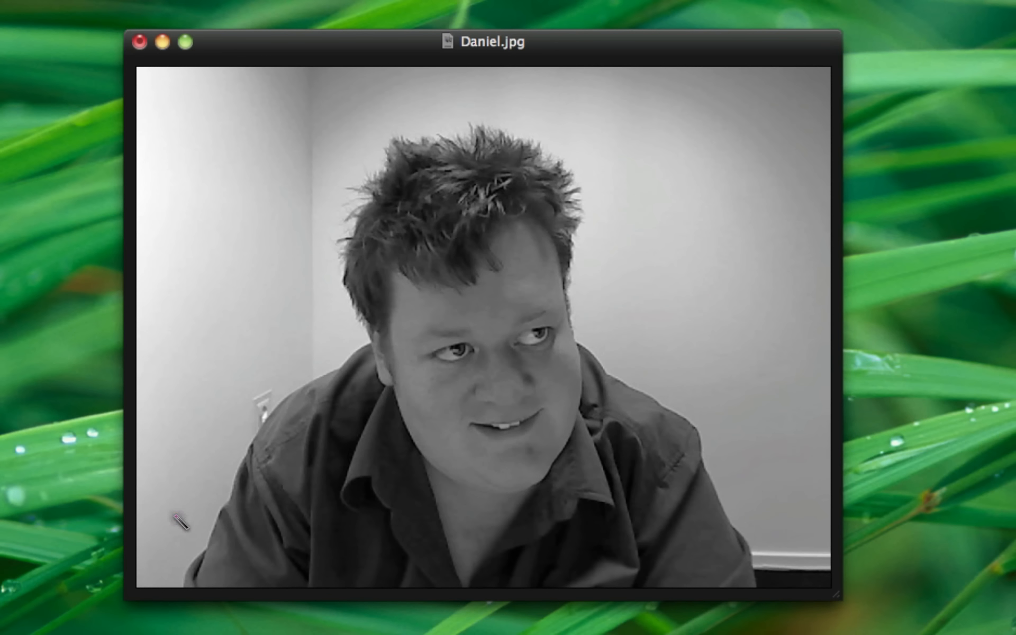
left_click_drag(175, 516, 243, 336)
left_click_drag(272, 204, 269, 271)
left_click_drag(211, 198, 180, 302)
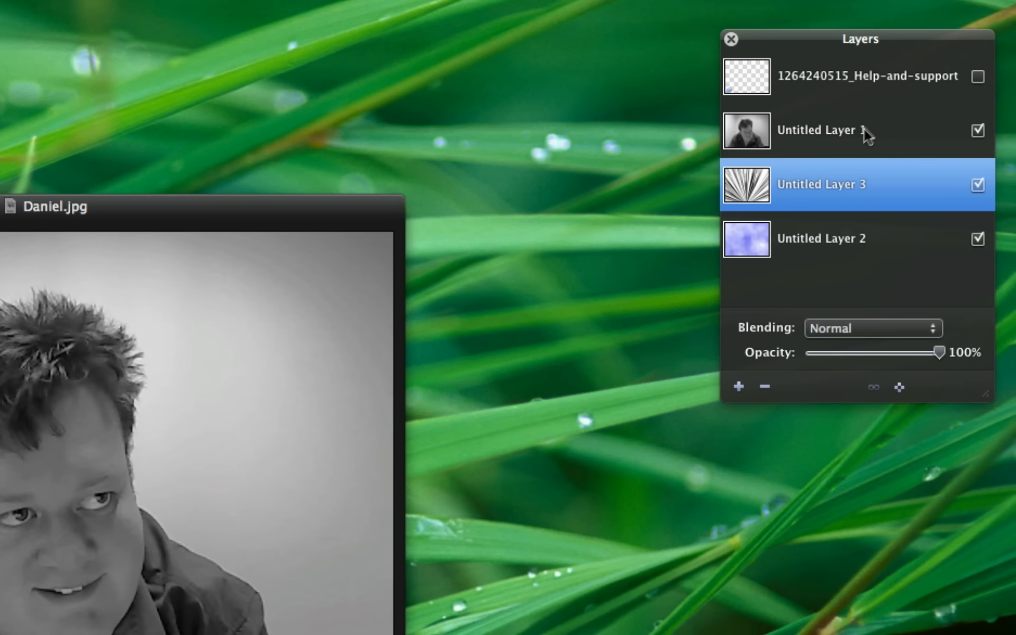
- Make the portrait layer, Untitled Layer 1, active and clear the current selection
left_click(863, 129)
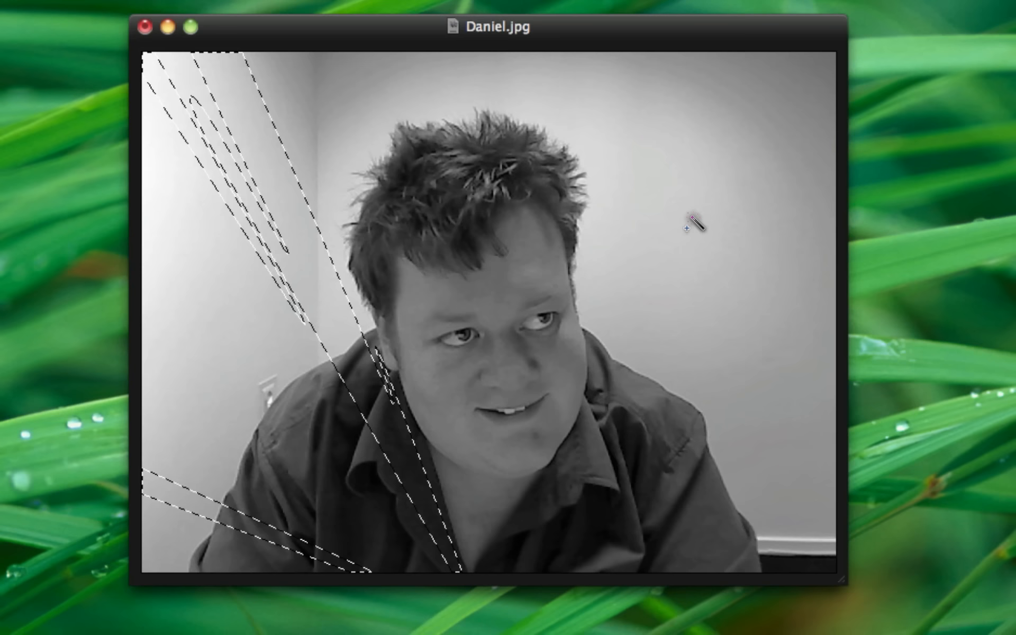
key("super+d")
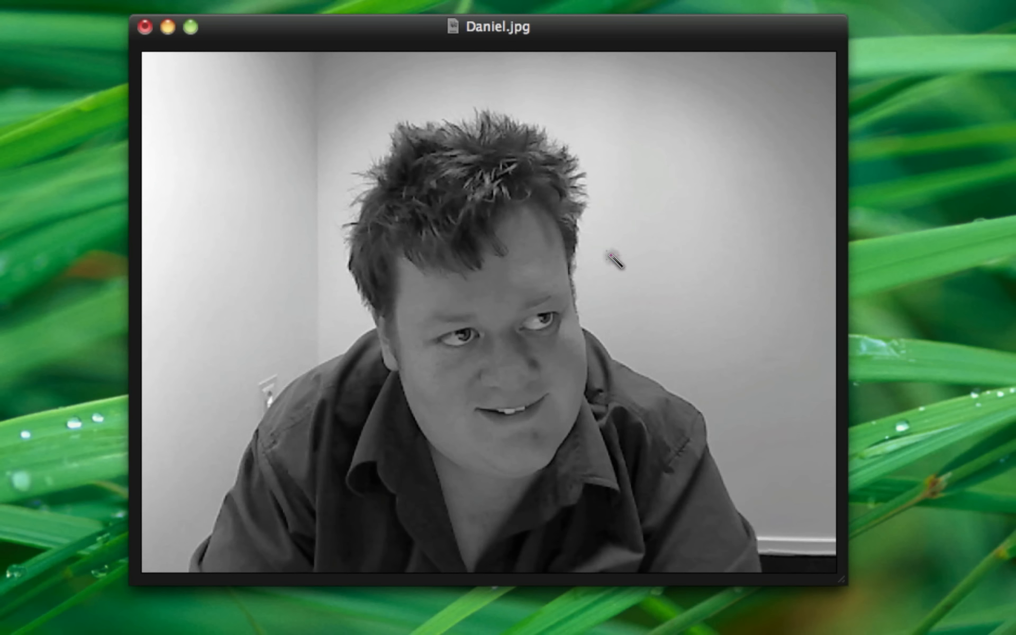
- Select the entire wall behind the portrait with the Magic Wand, adding the bright and dark corners and the skirting area beside the shoulder
left_click_drag(267, 113, 236, 139)
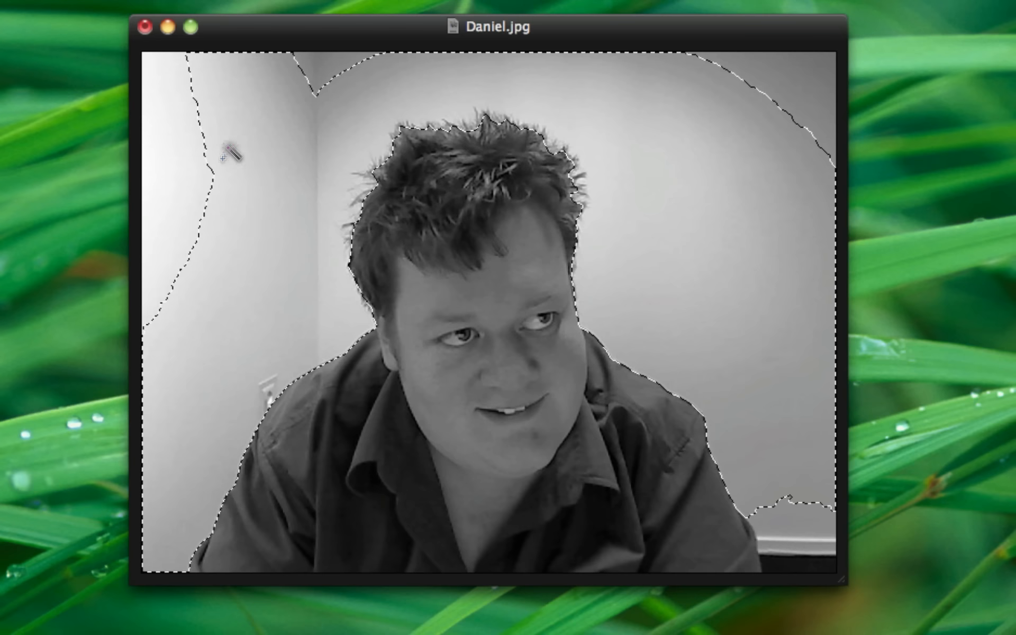
right_click(187, 160)
left_click(169, 178)
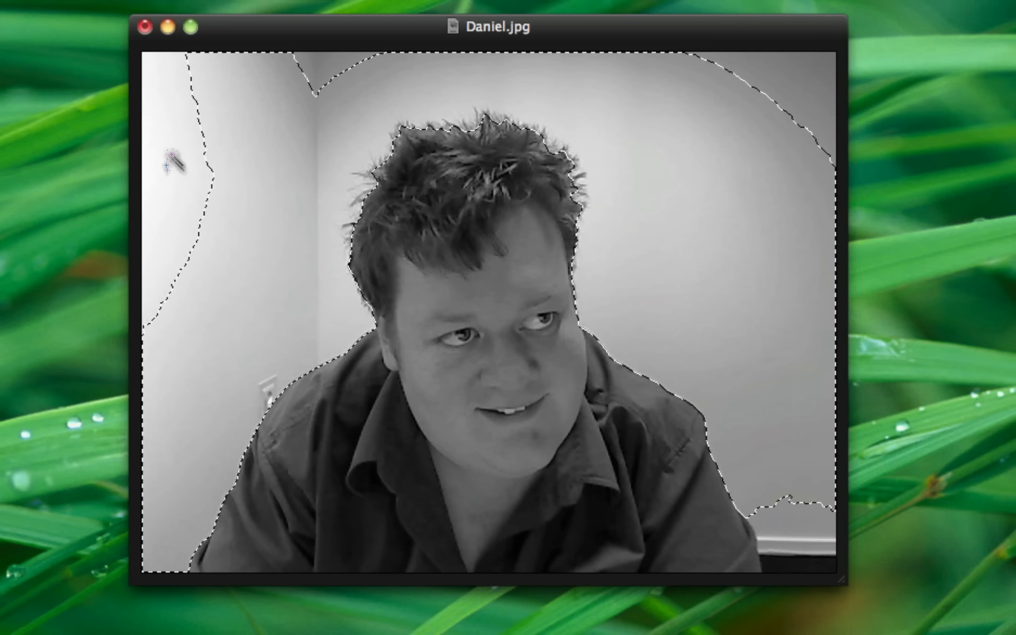
left_click_drag(169, 152, 156, 221)
left_click_drag(256, 118, 501, 129)
key("super+z")
left_click_drag(816, 75, 794, 116)
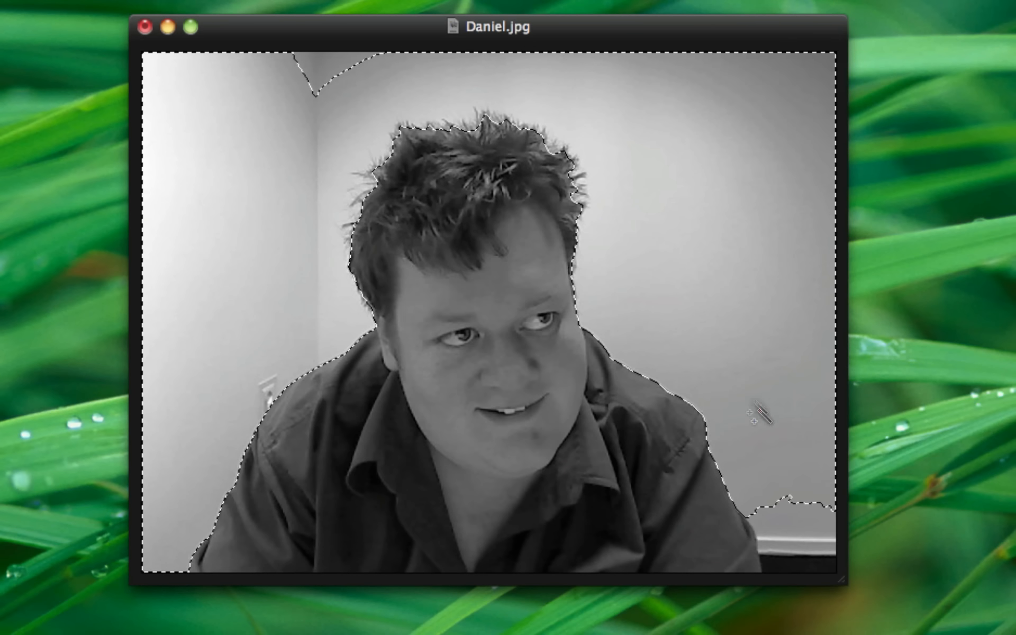
left_click_drag(787, 481, 805, 572)
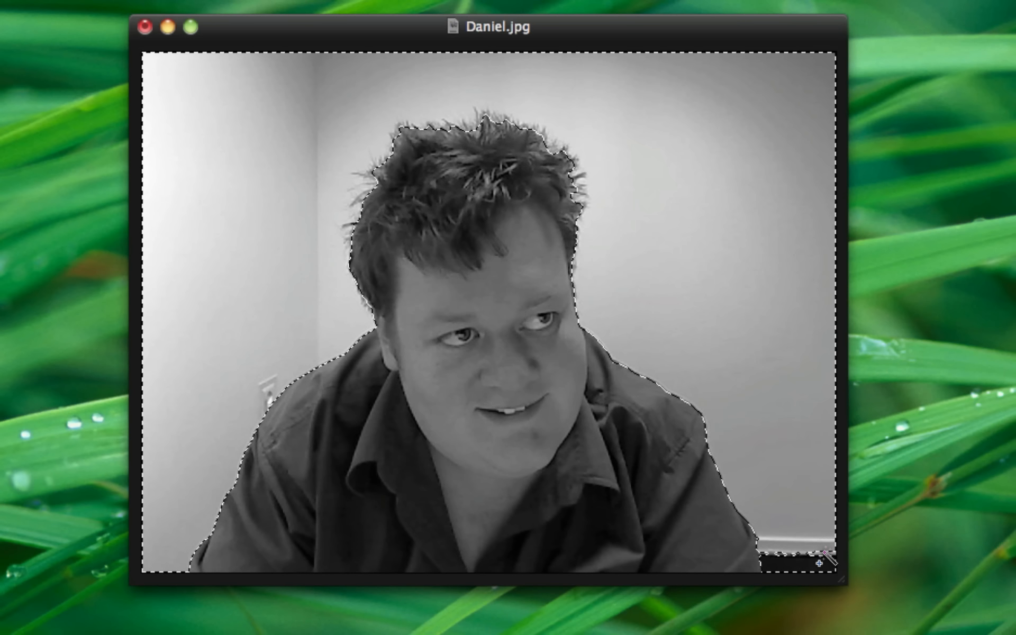
mouse_move(809, 532)
left_mouse_down()
mouse_move(810, 561)
mouse_move(808, 531)
left_mouse_up()
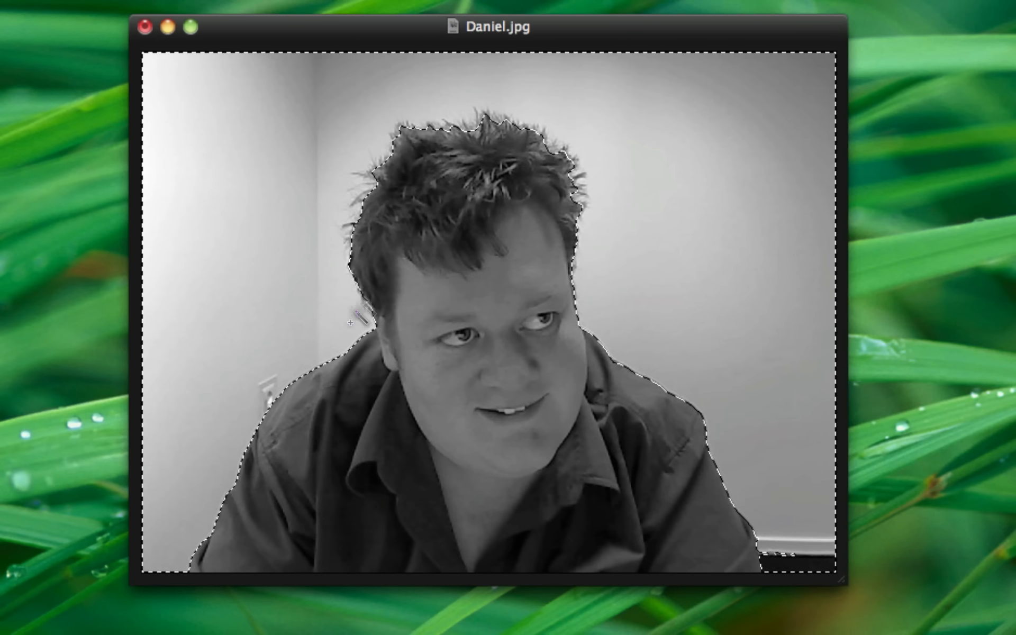
- Clear the selected background from Untitled Layer 1, deselect, and lower that layer's opacity so the sunbeams show through the portrait
key("Delete")
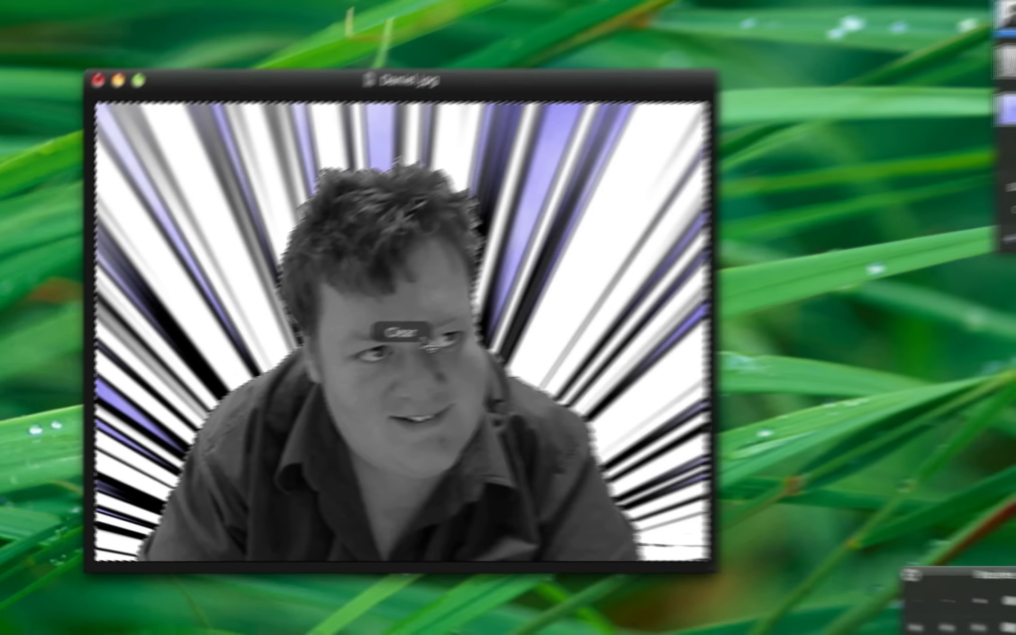
key("super+d")
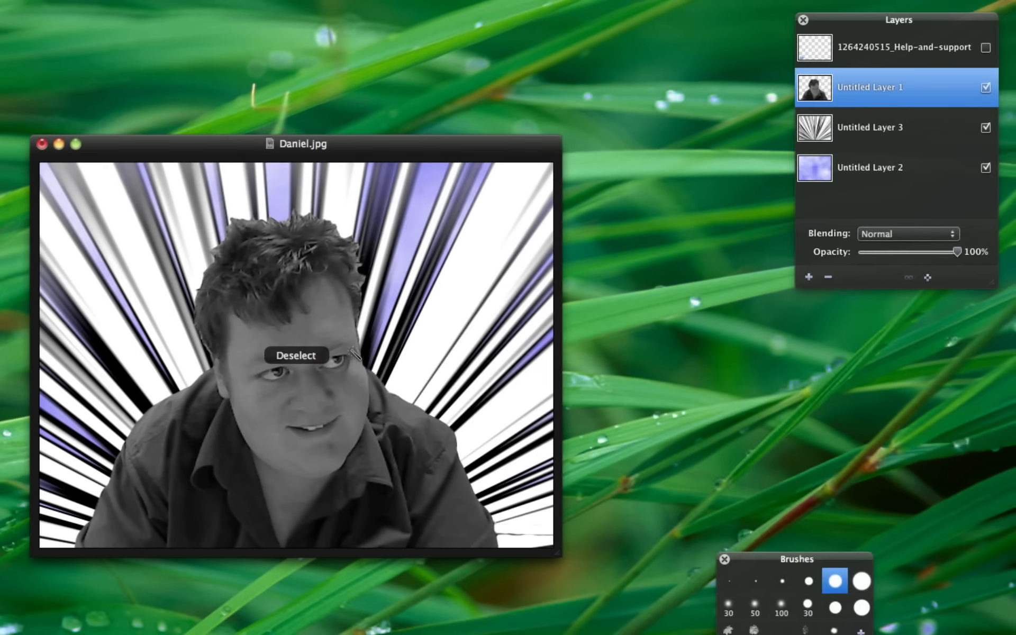
mouse_move(956, 252)
left_mouse_down()
mouse_move(924, 254)
mouse_move(936, 254)
left_mouse_up()
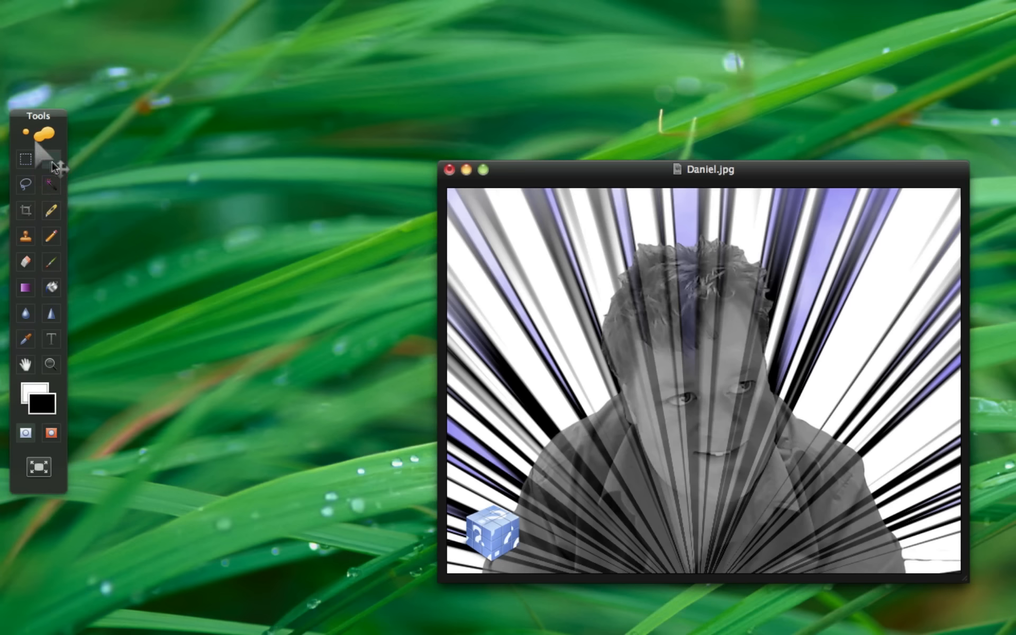
left_click_drag(471, 536, 503, 278)
right_click(486, 541)
left_click(520, 567)
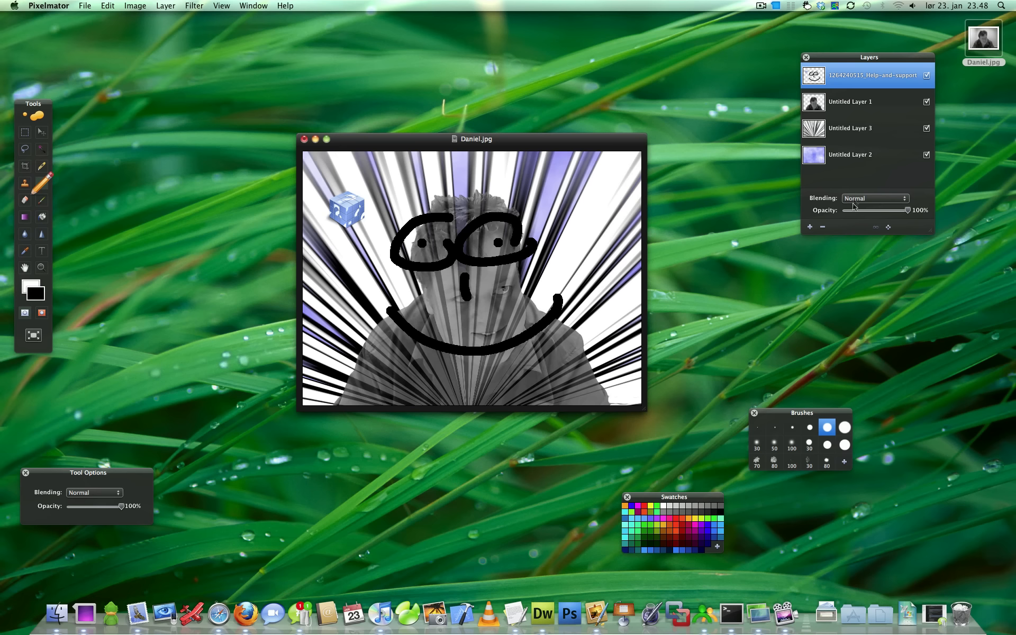
left_click_drag(856, 209, 872, 214)
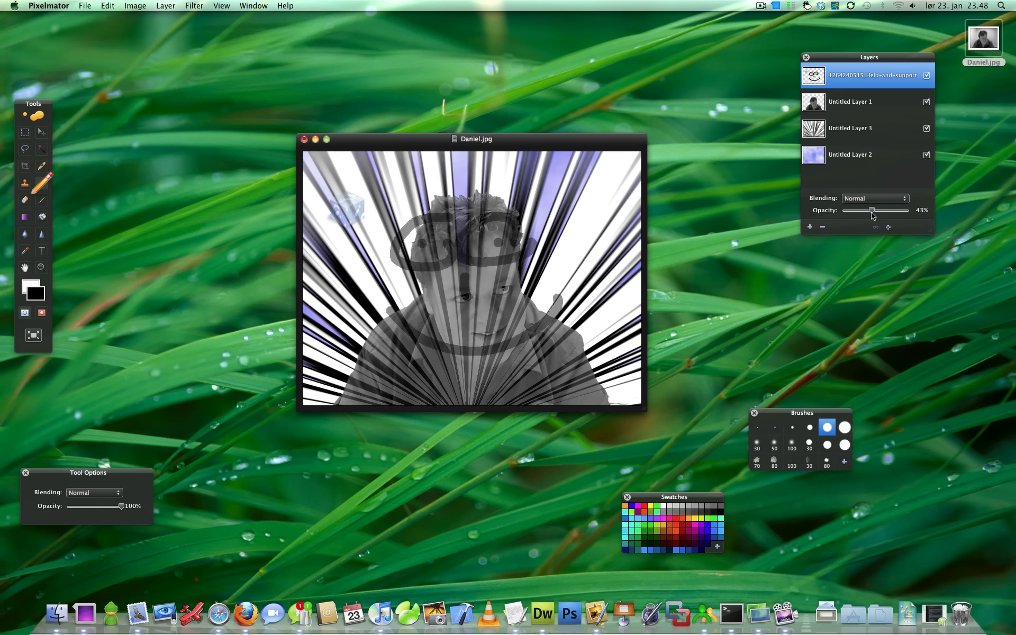